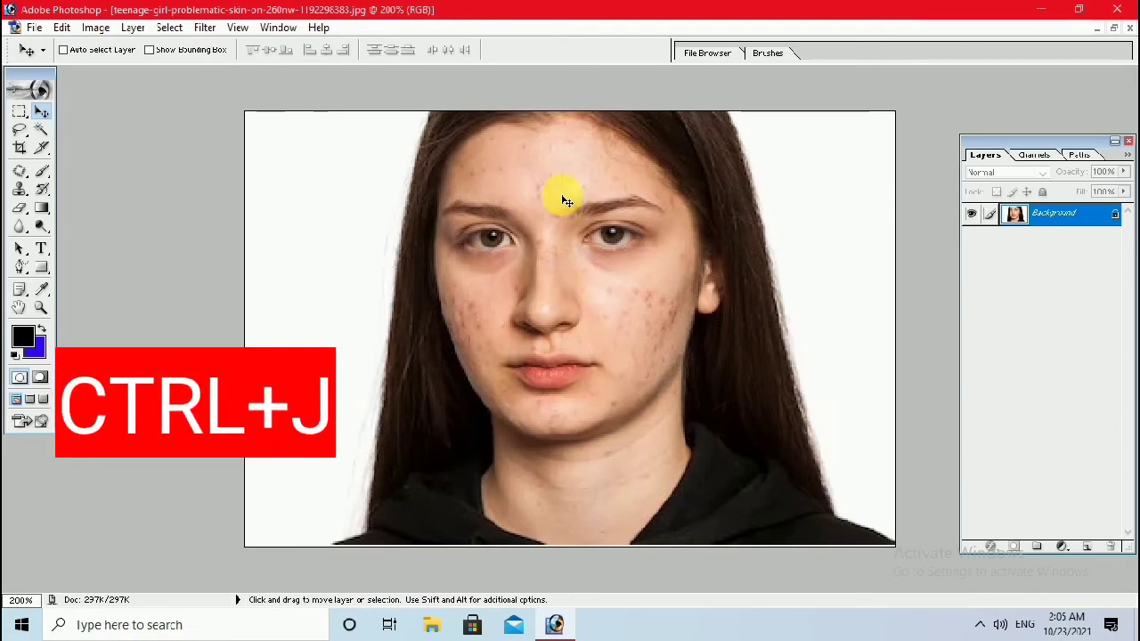
# Duplicate the Background layer with Ctrl+J to create Layer 1
pyautogui.hotkey('ctrl', 'j')
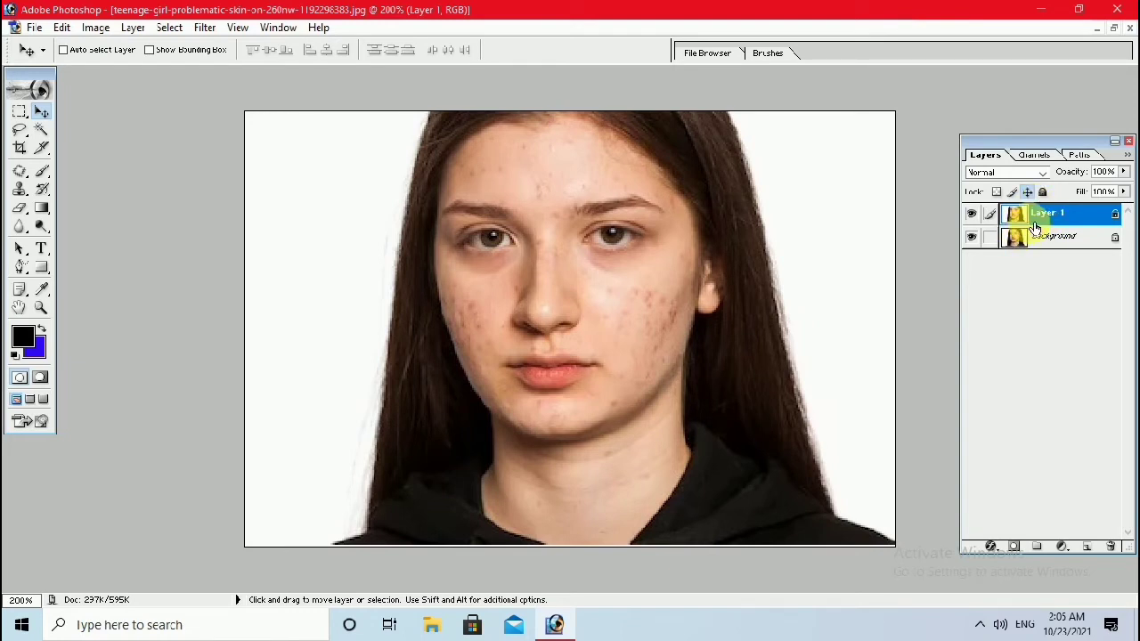
# Brighten Layer 1 with a Curves point lifted from input 155 to output 173
pyautogui.click(94, 29)
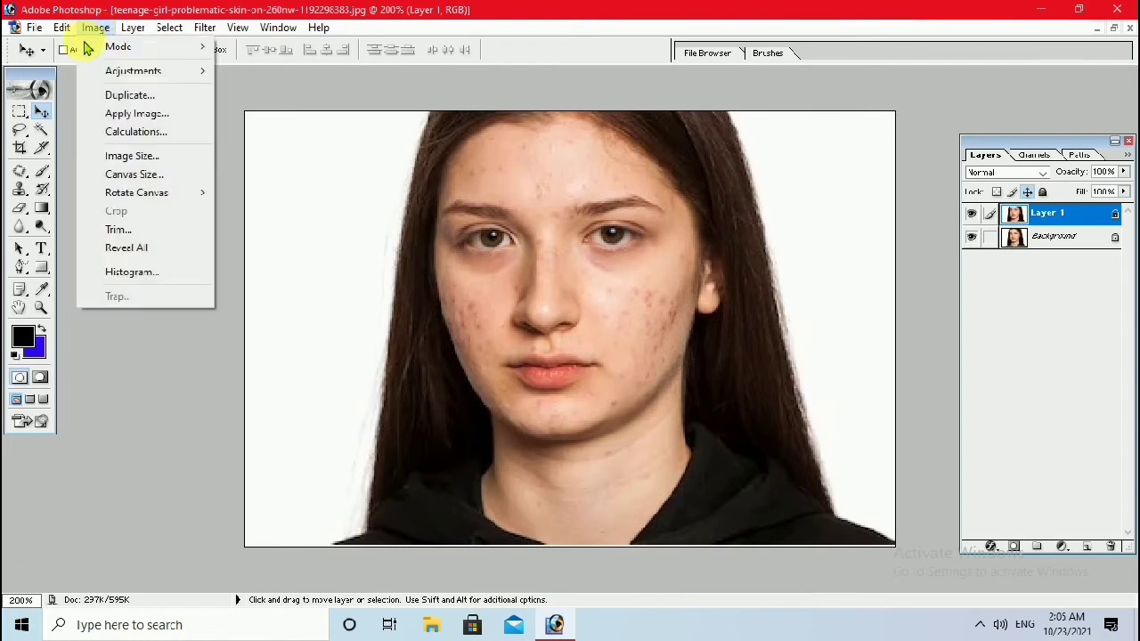
pyautogui.moveTo(133, 71)
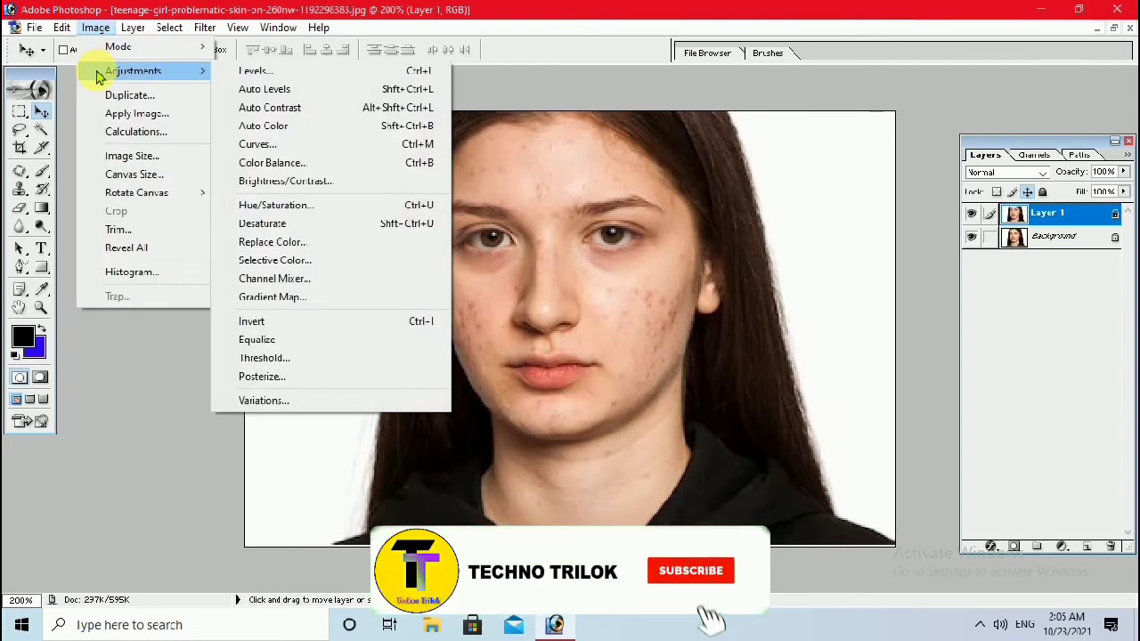
pyautogui.click(263, 147)
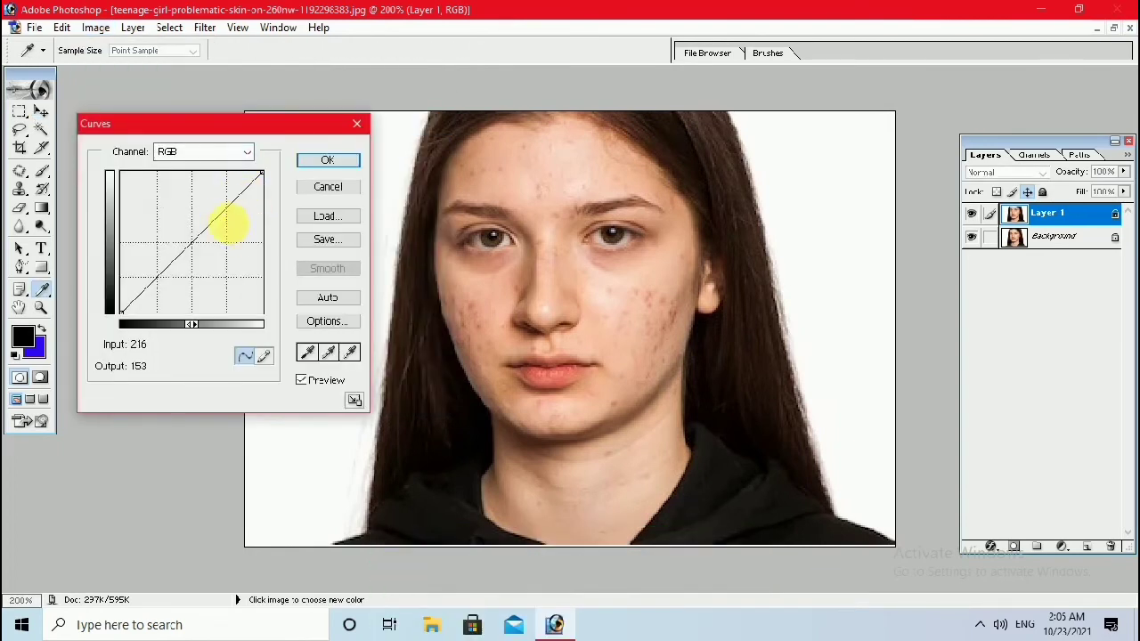
pyautogui.moveTo(213, 227); pyautogui.dragTo(213, 222)
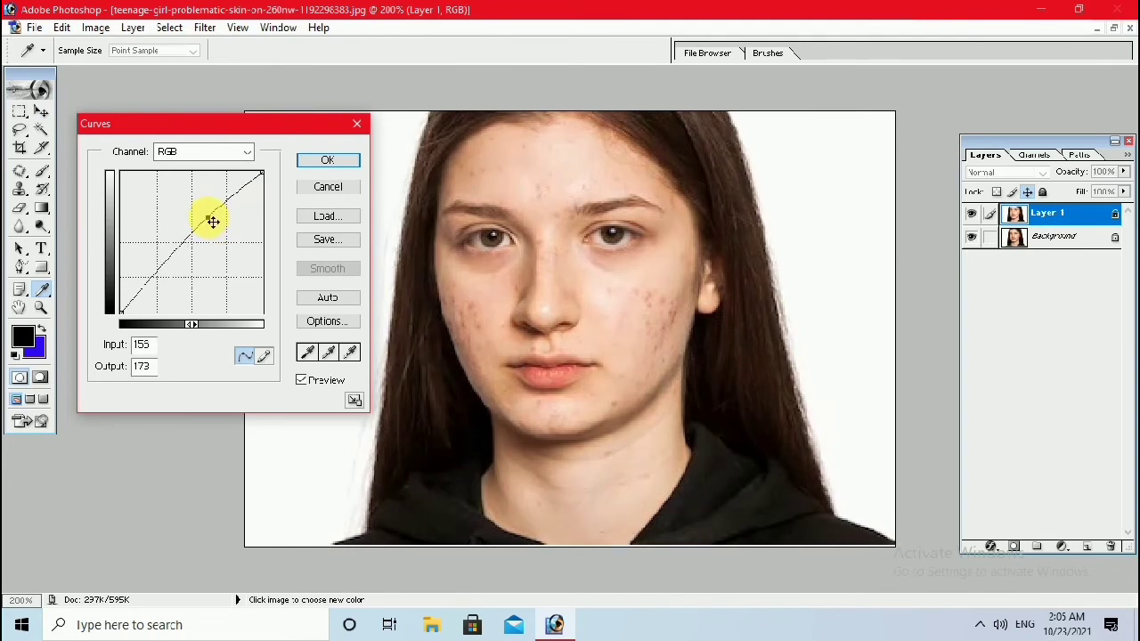
pyautogui.click(327, 164)
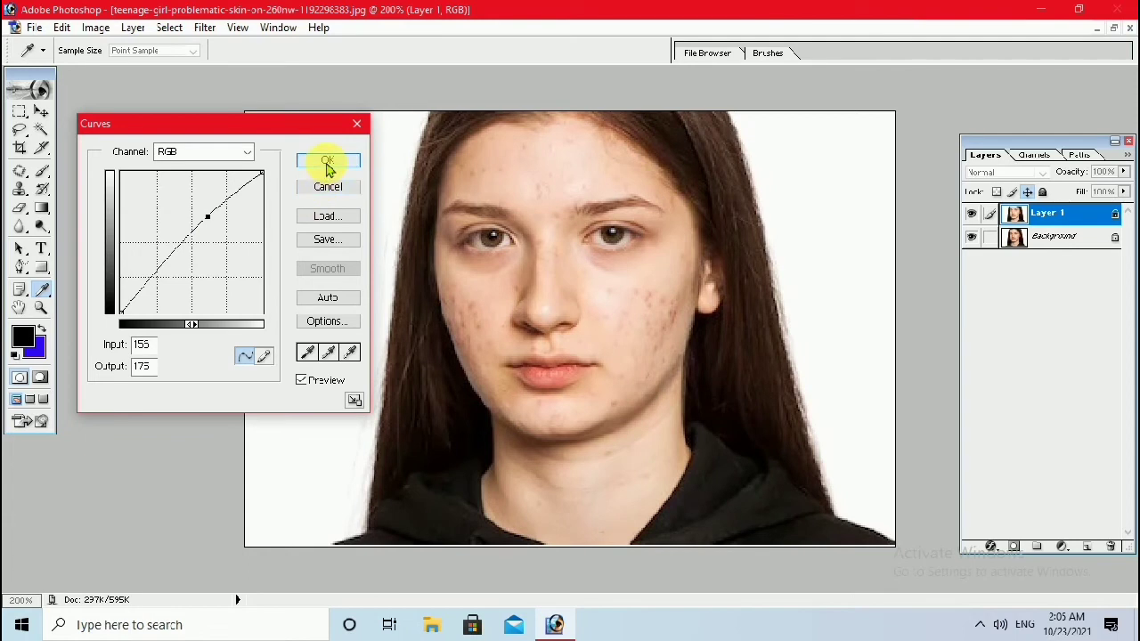
pyautogui.click(328, 166)
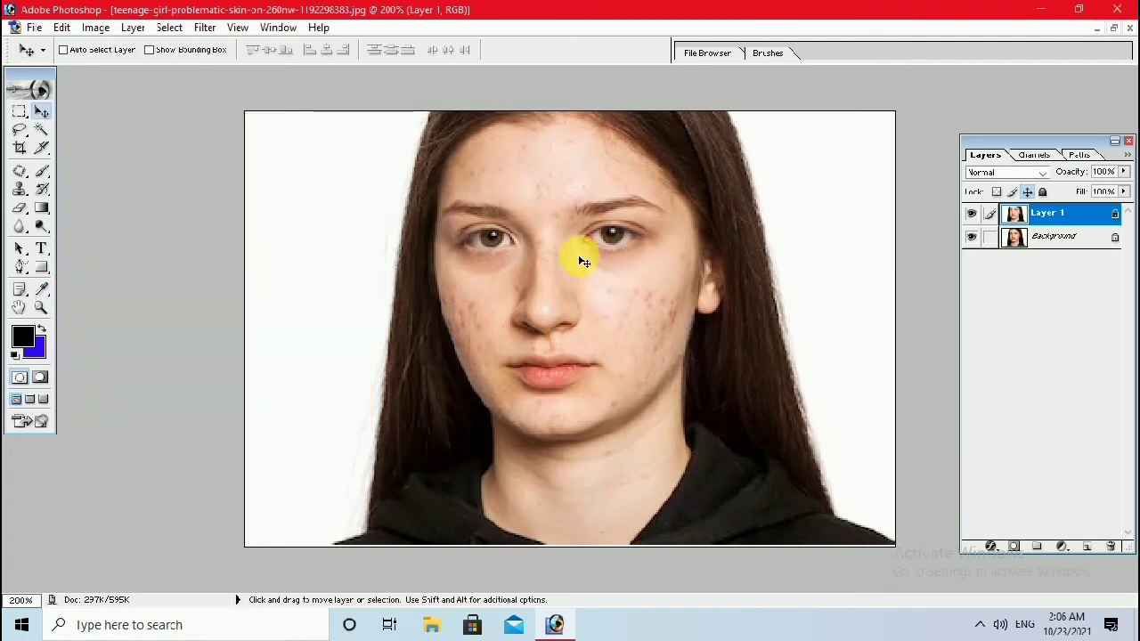
# Soften Layer 1 with a Gaussian Blur of about 4.8 pixels radius
pyautogui.click(206, 29)
pyautogui.moveTo(227, 149)
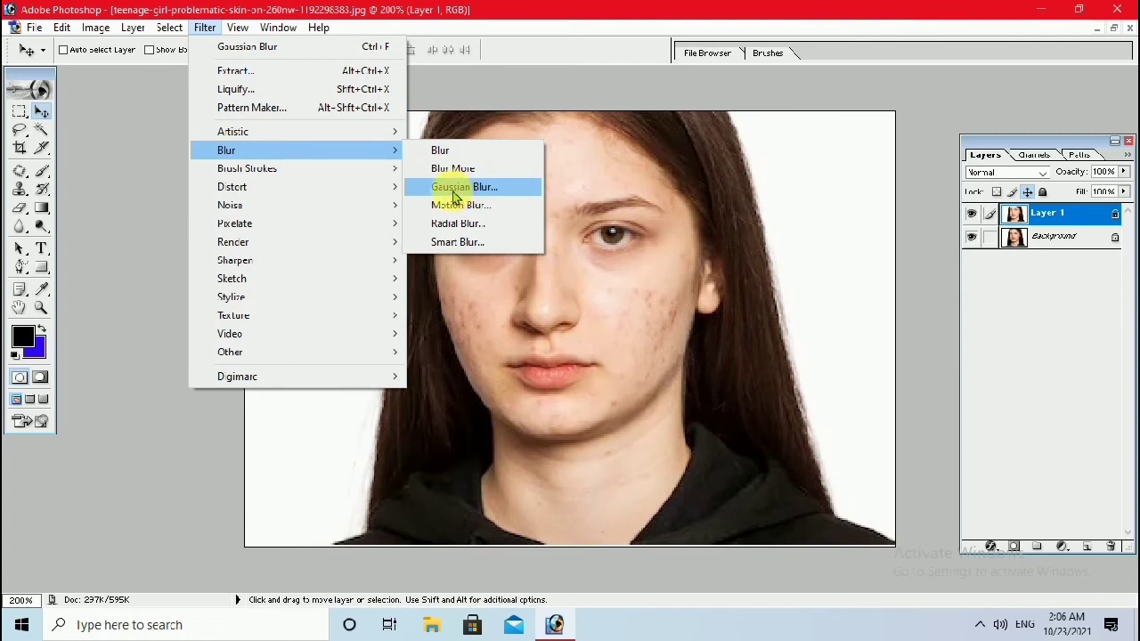
pyautogui.click(456, 196)
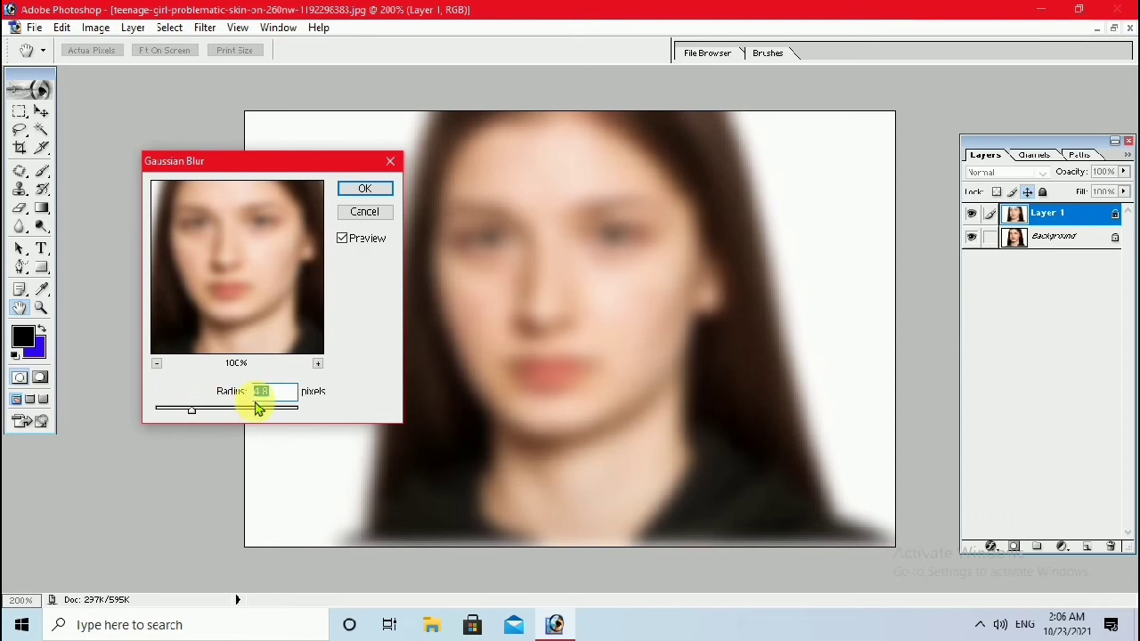
pyautogui.click(359, 190)
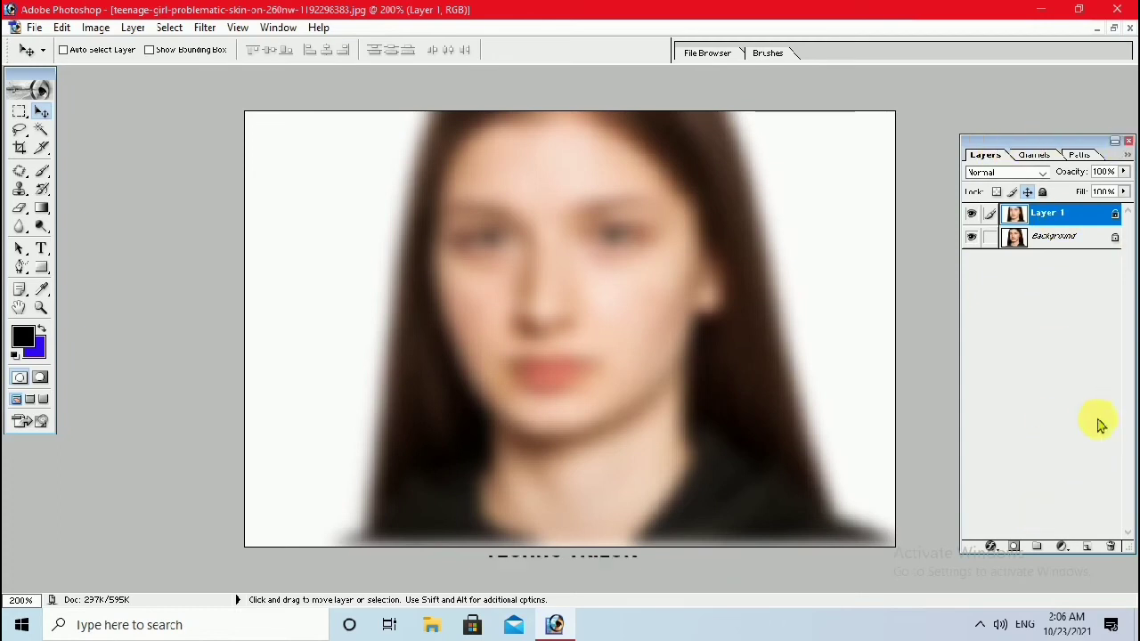
# Give Layer 1 a white layer mask and set black as the foreground colour
pyautogui.click(278, 27)
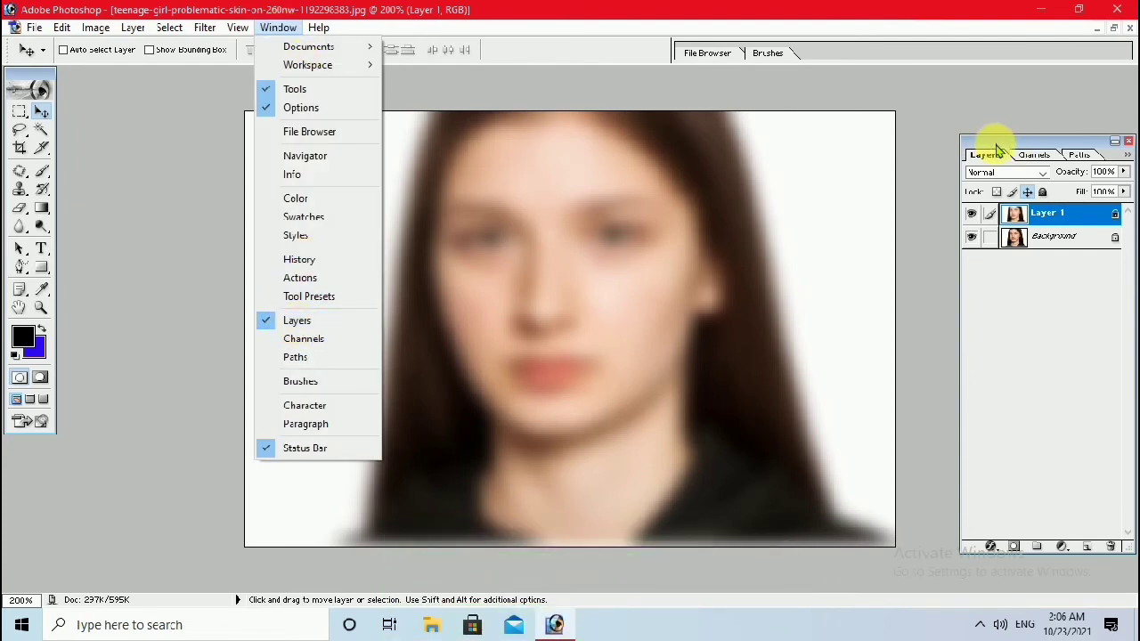
pyautogui.click(951, 171)
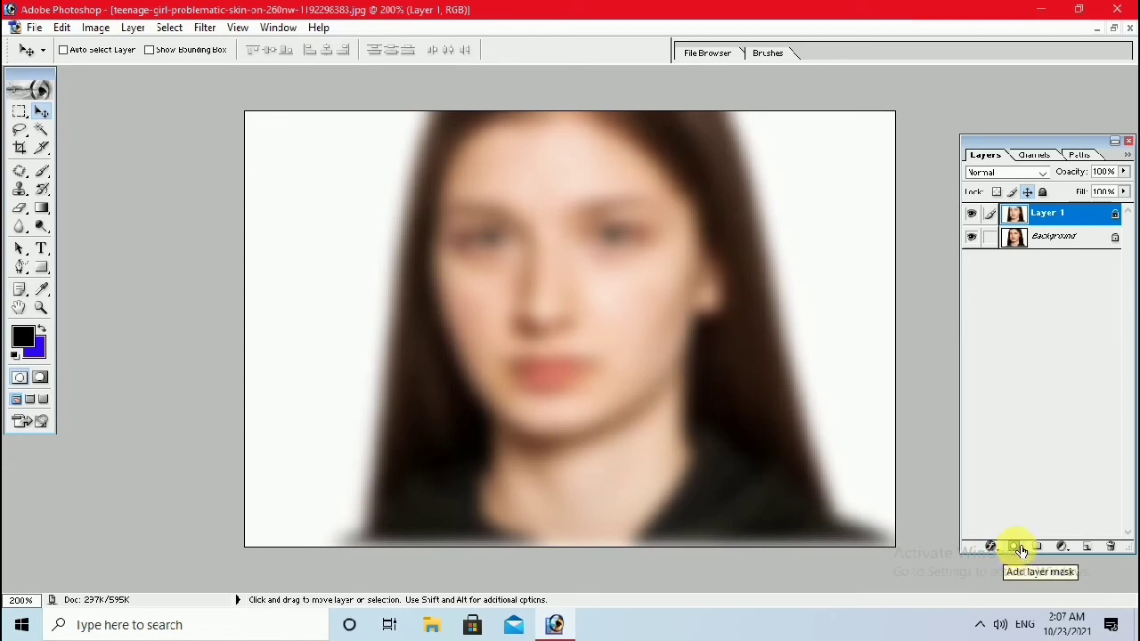
pyautogui.click(1016, 546)
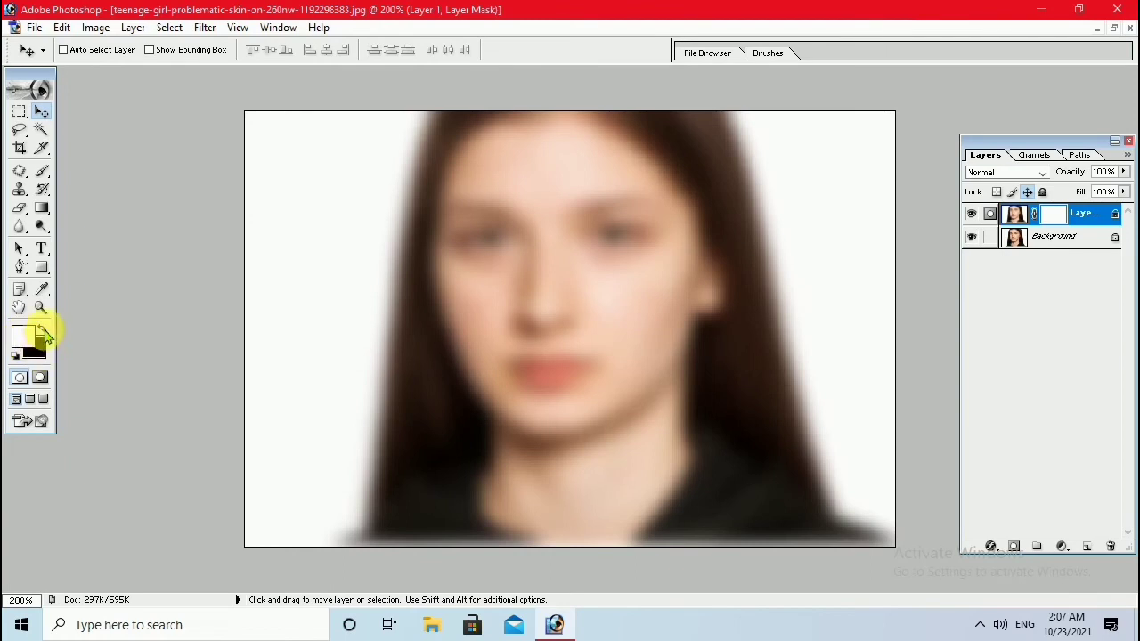
pyautogui.click(41, 328)
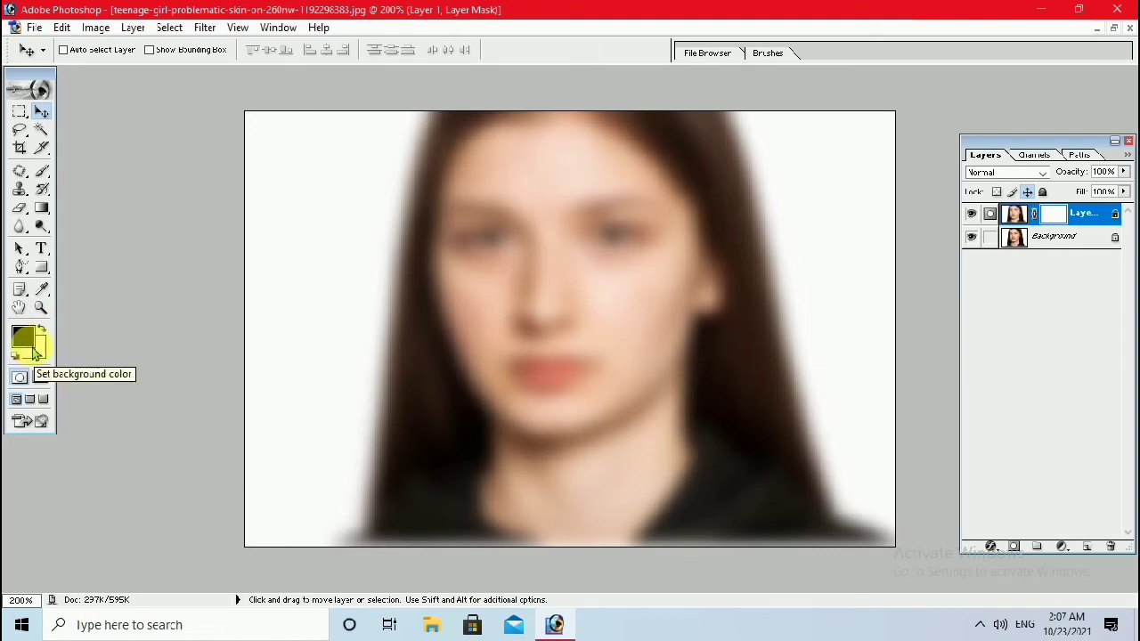
# Fill Layer 1's mask black with the Paint Bucket, then make white the foreground colour
pyautogui.click(42, 214)
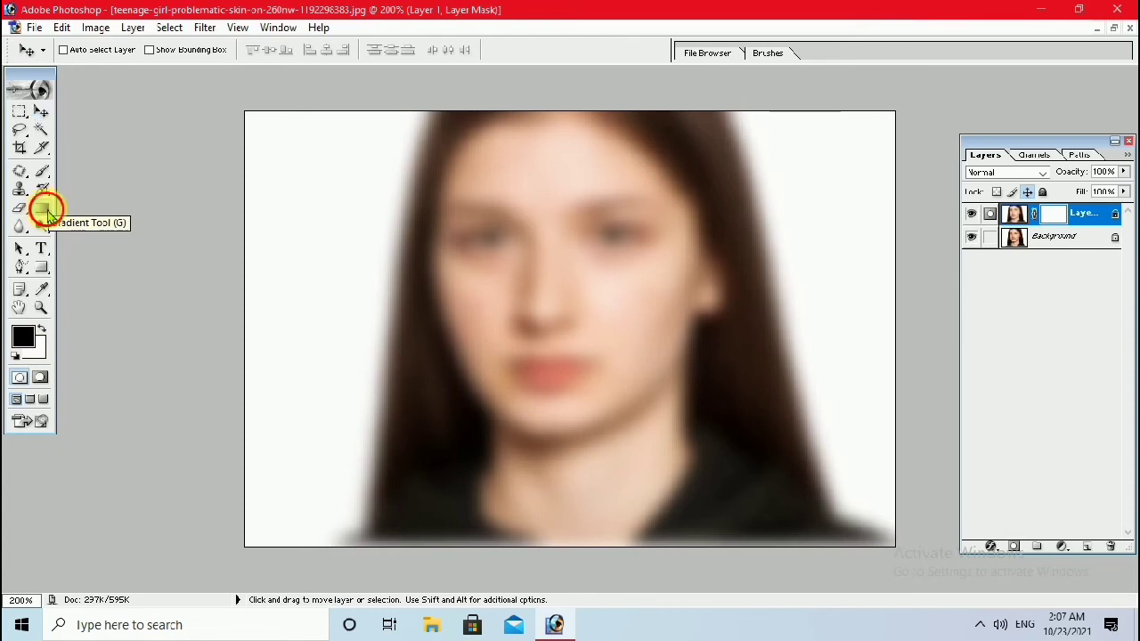
pyautogui.click(93, 225)
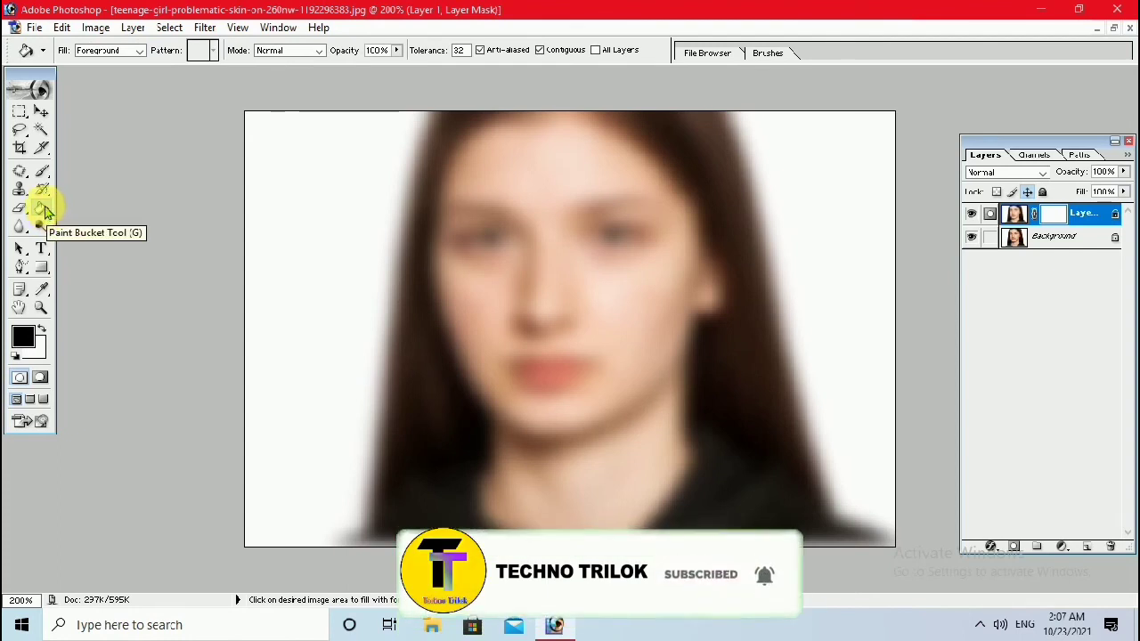
pyautogui.click(492, 302)
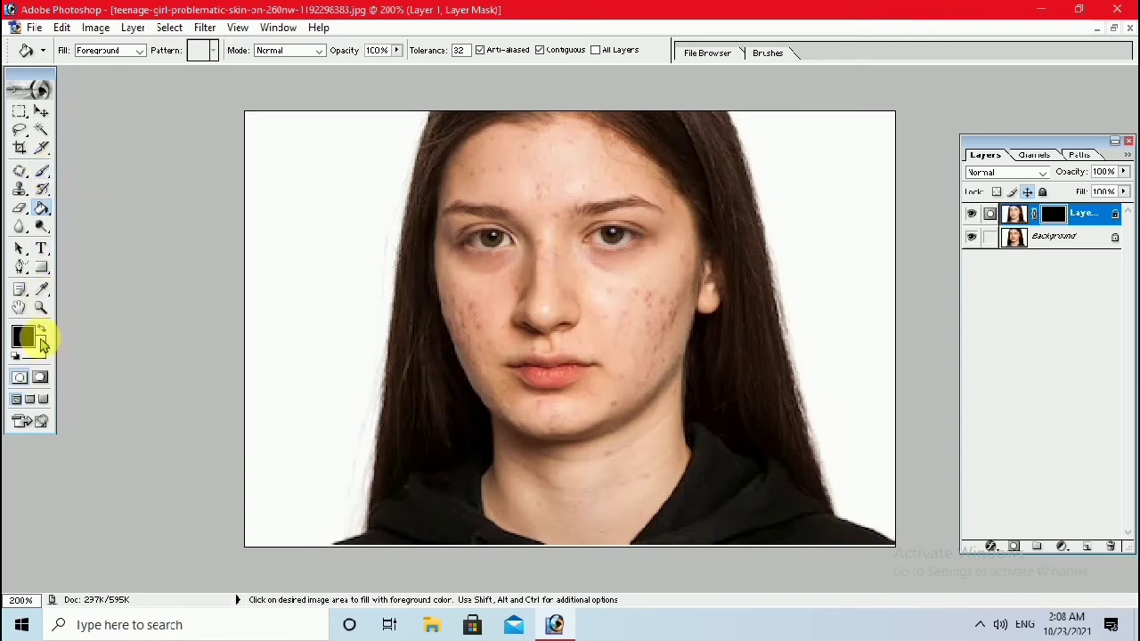
pyautogui.click(16, 354)
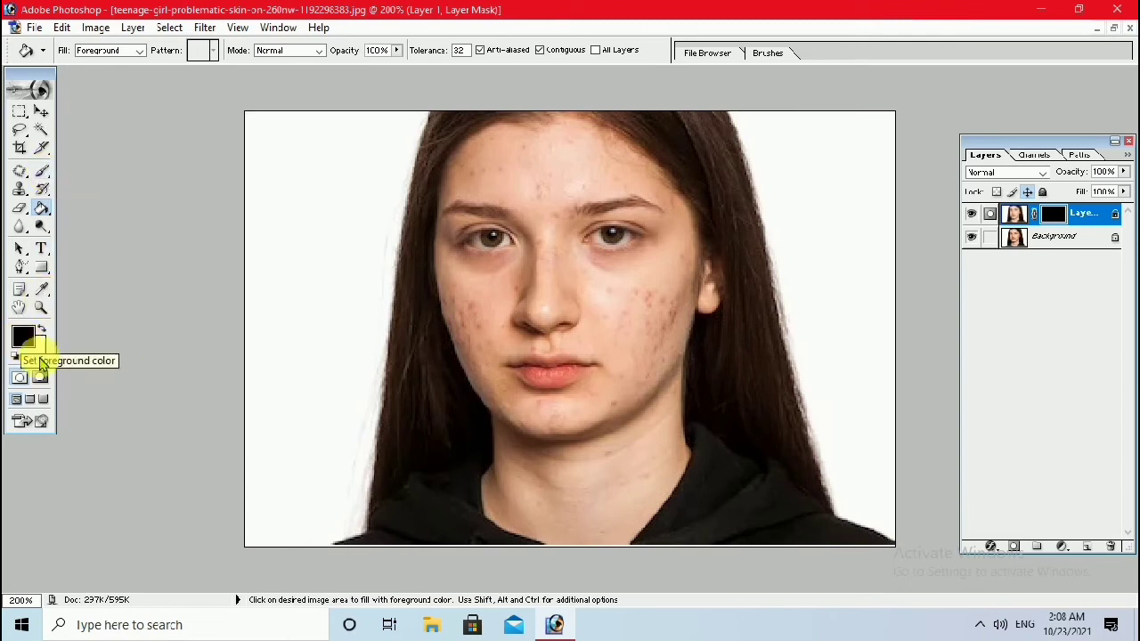
pyautogui.click(42, 330)
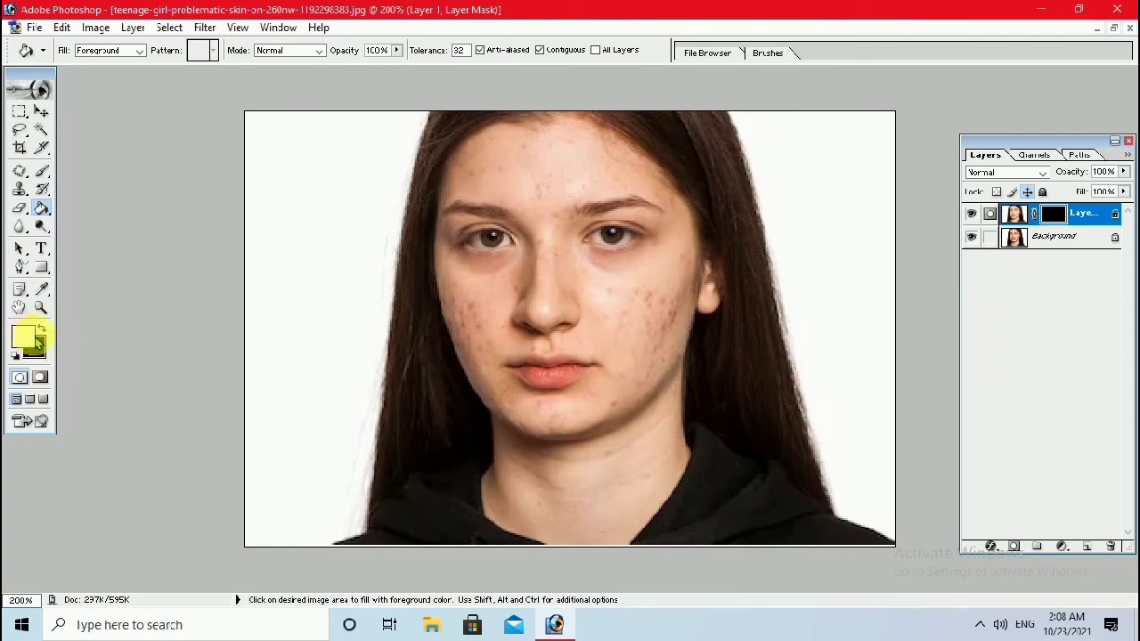
# Paint white on the mask over the forehead with an 18 px soft brush at 40% opacity
pyautogui.click(42, 175)
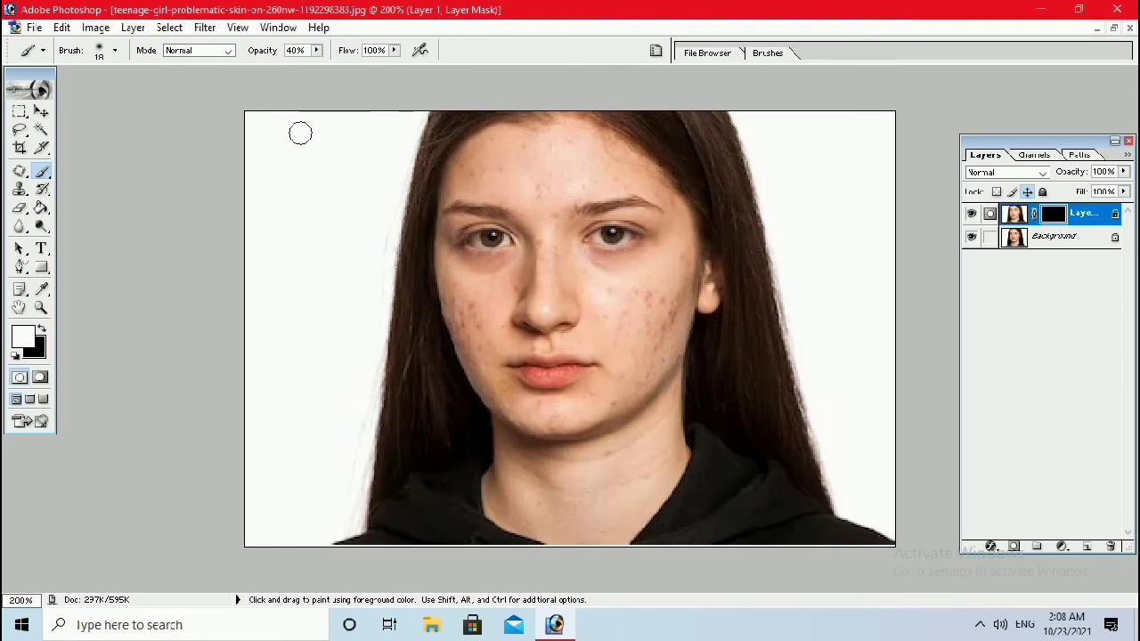
pyautogui.click(114, 50)
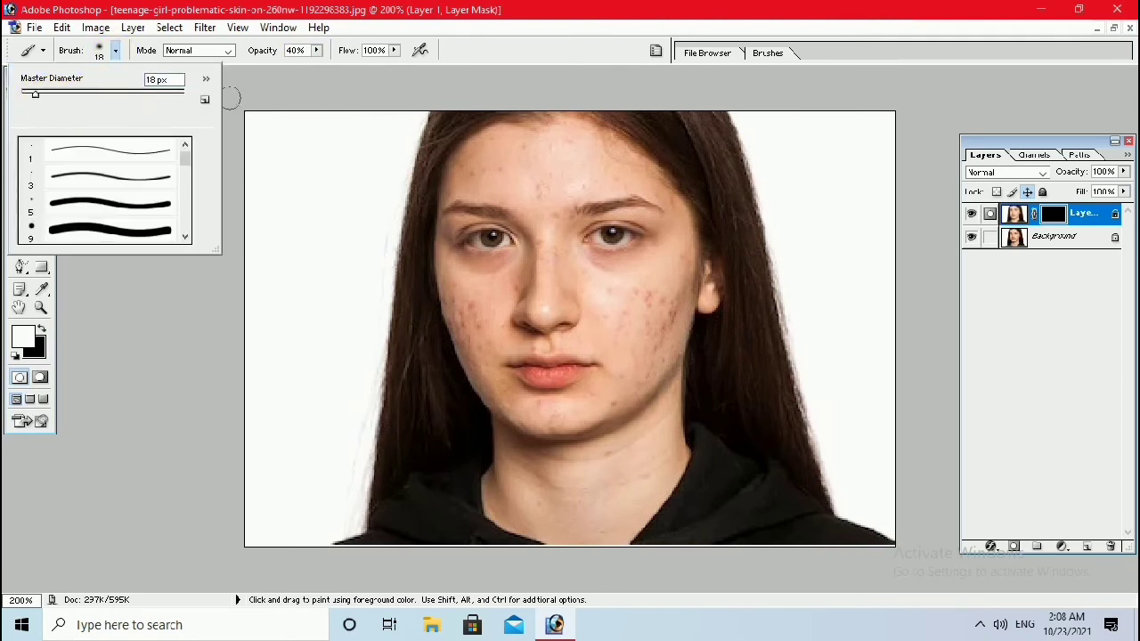
pyautogui.click(272, 88)
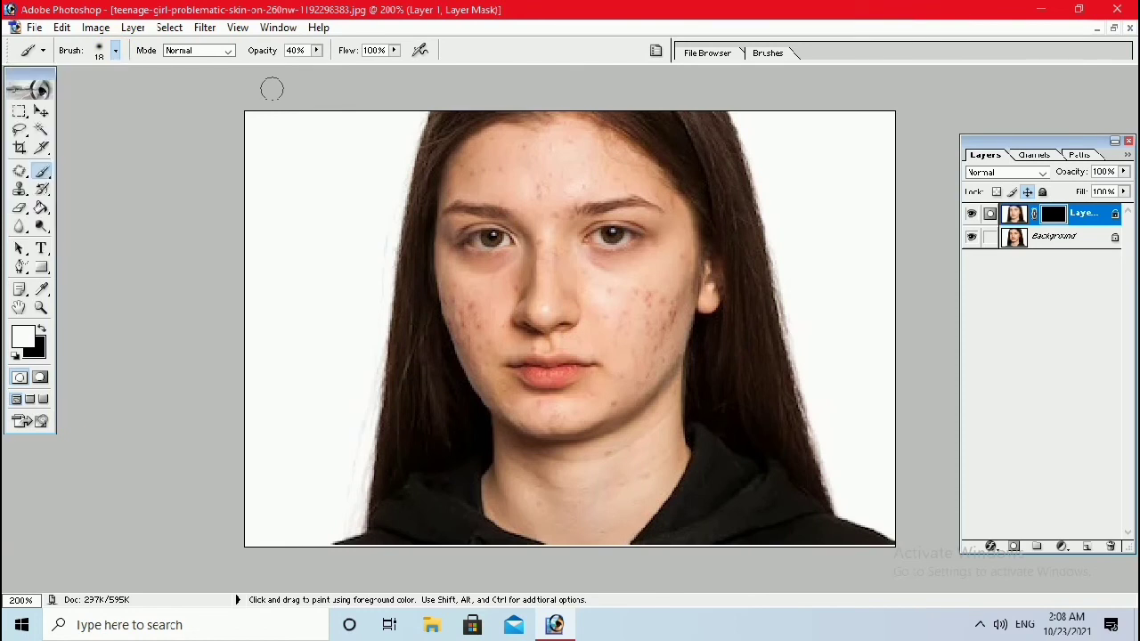
pyautogui.rightClick(557, 207)
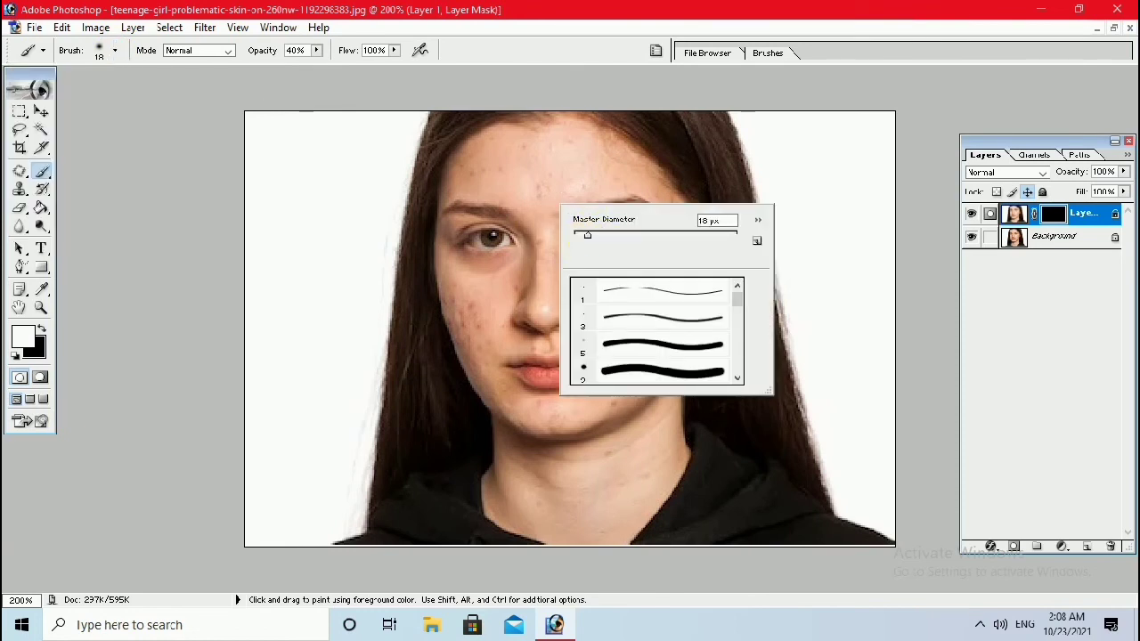
pyautogui.click(554, 247)
pyautogui.moveTo(554, 248)
pyautogui.mouseDown()
pyautogui.moveTo(534, 228)
pyautogui.moveTo(598, 190)
pyautogui.moveTo(482, 183)
pyautogui.moveTo(499, 168)
pyautogui.moveTo(478, 180)
pyautogui.moveTo(460, 165)
pyautogui.moveTo(511, 178)
pyautogui.moveTo(486, 168)
pyautogui.moveTo(510, 145)
pyautogui.mouseUp()
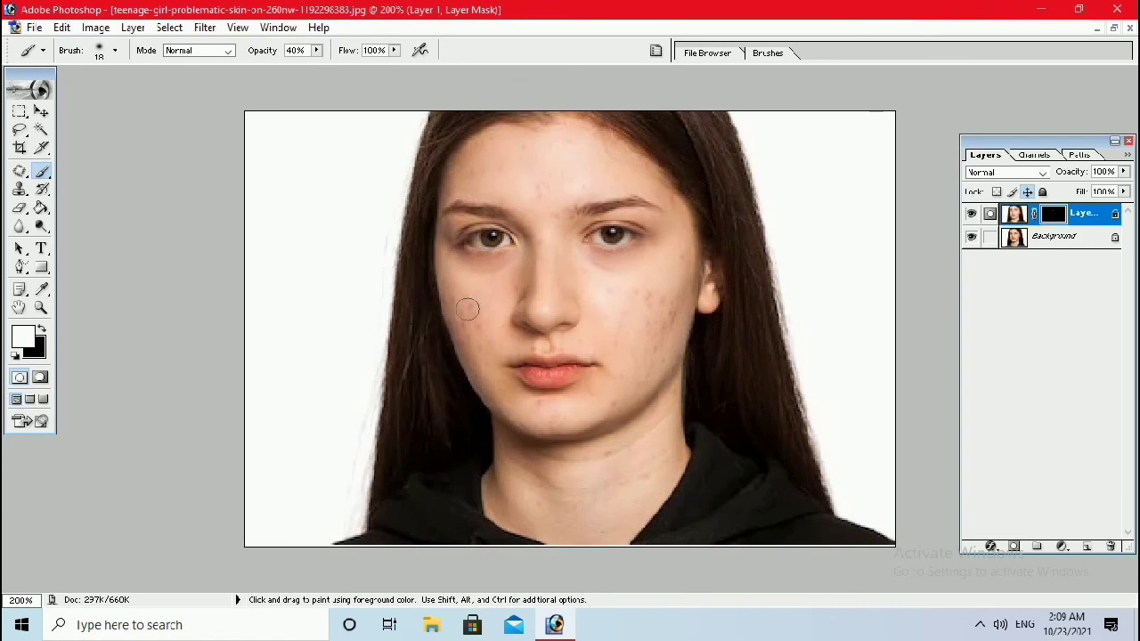
# Brush more white onto the mask over her right cheek and chin
pyautogui.moveTo(665, 328)
pyautogui.mouseDown()
pyautogui.moveTo(667, 293)
pyautogui.moveTo(661, 330)
pyautogui.mouseUp()
pyautogui.moveTo(650, 278)
pyautogui.mouseDown()
pyautogui.moveTo(613, 300)
pyautogui.moveTo(631, 328)
pyautogui.mouseUp()
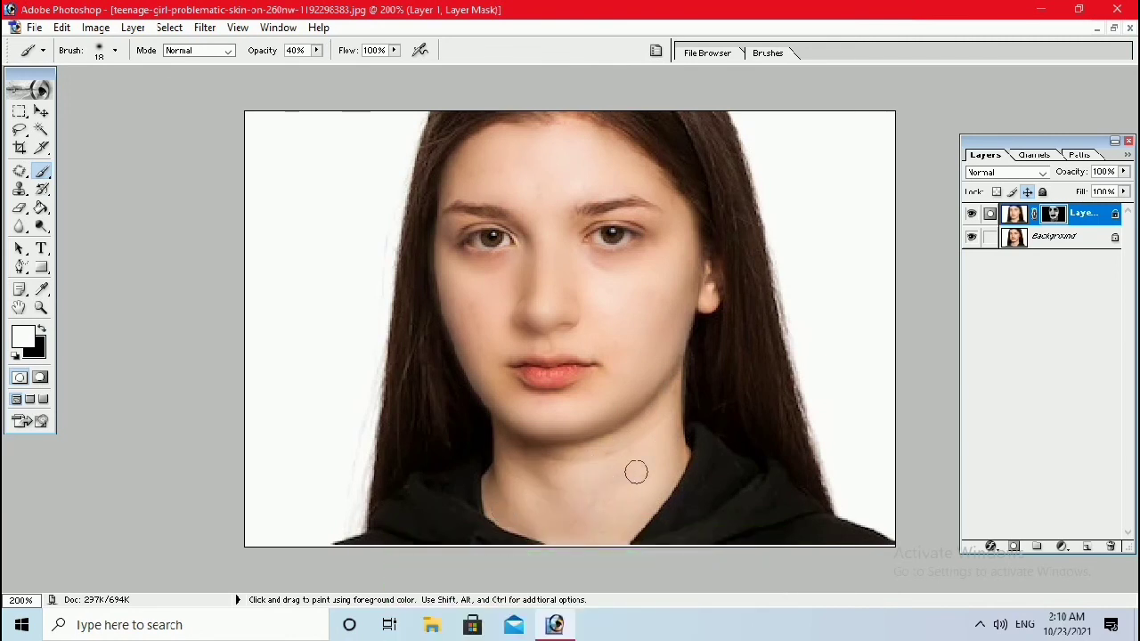
# Zoom to 300% to inspect the skin, then return to 100% Actual Pixels
pyautogui.hotkey('ctrl', '+')
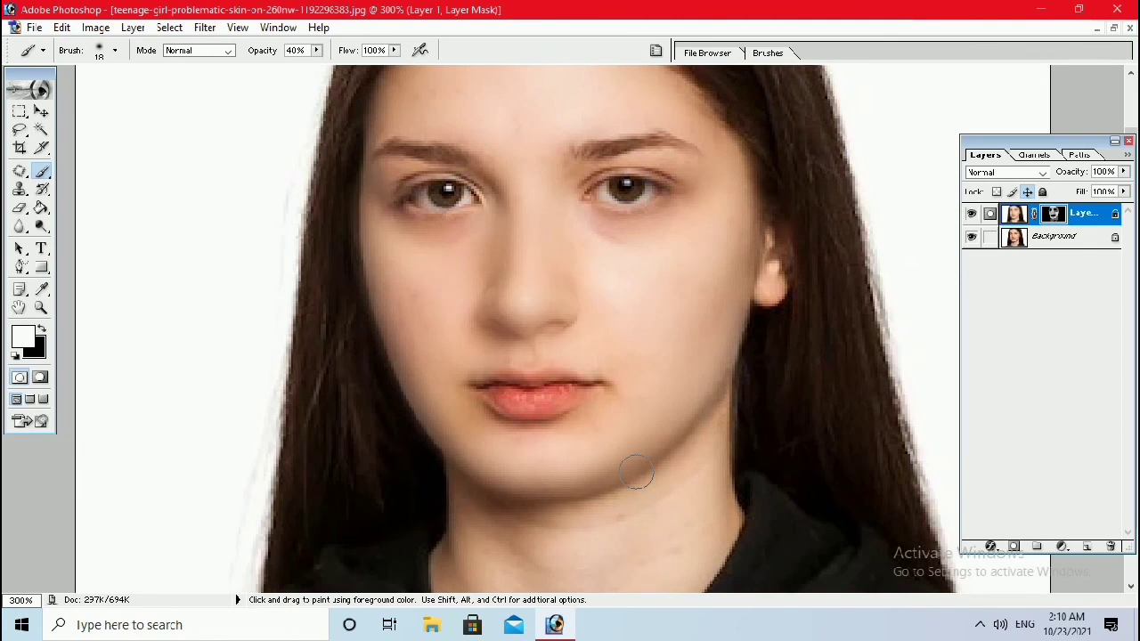
pyautogui.hotkey('ctrl', 'alt', '0')
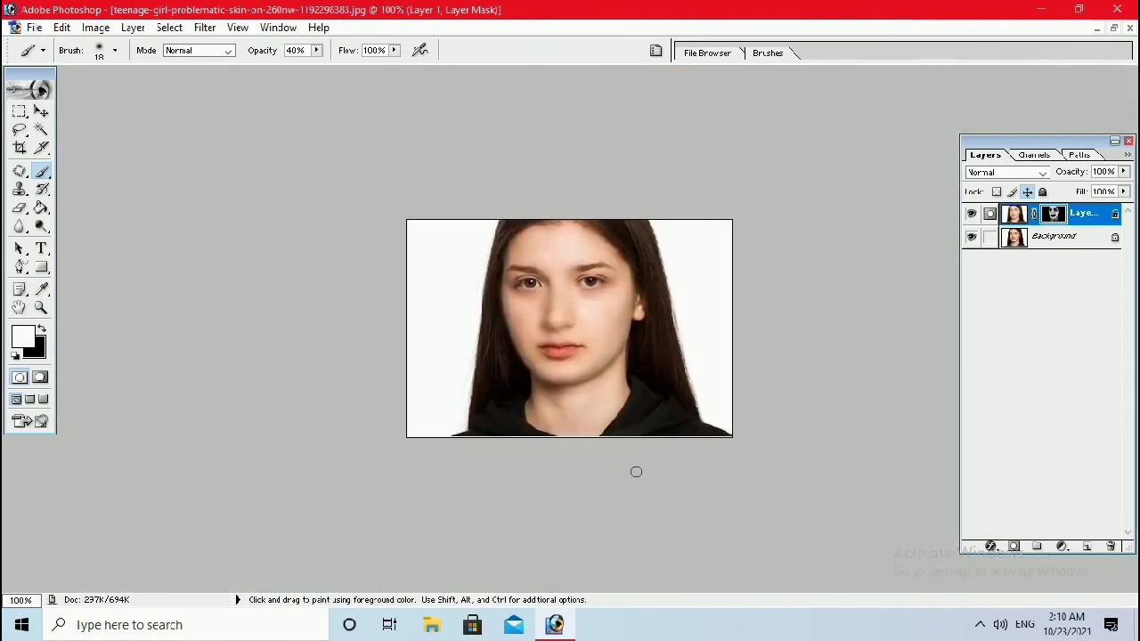